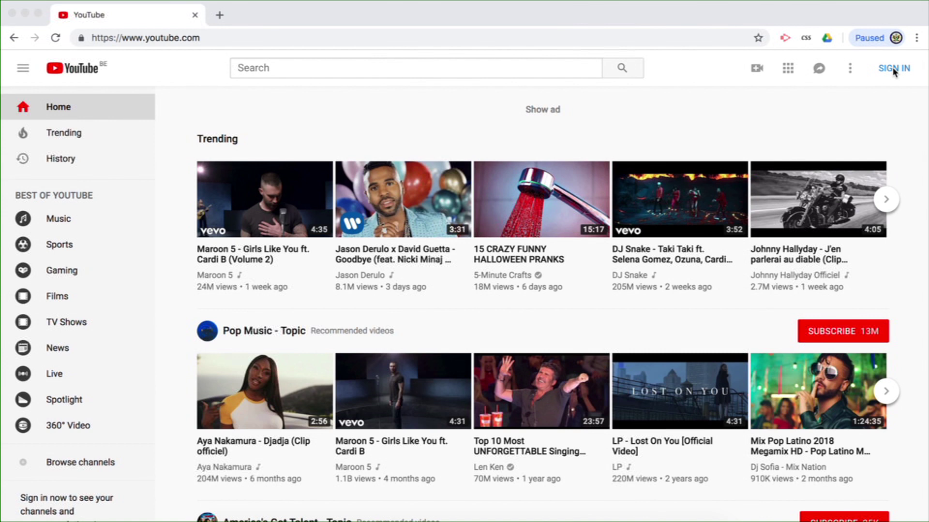
# - Sign in with the personal Google account and pick the personal channel as the YouTube identity
pyautogui.click(894, 70)
pyautogui.click(894, 70)
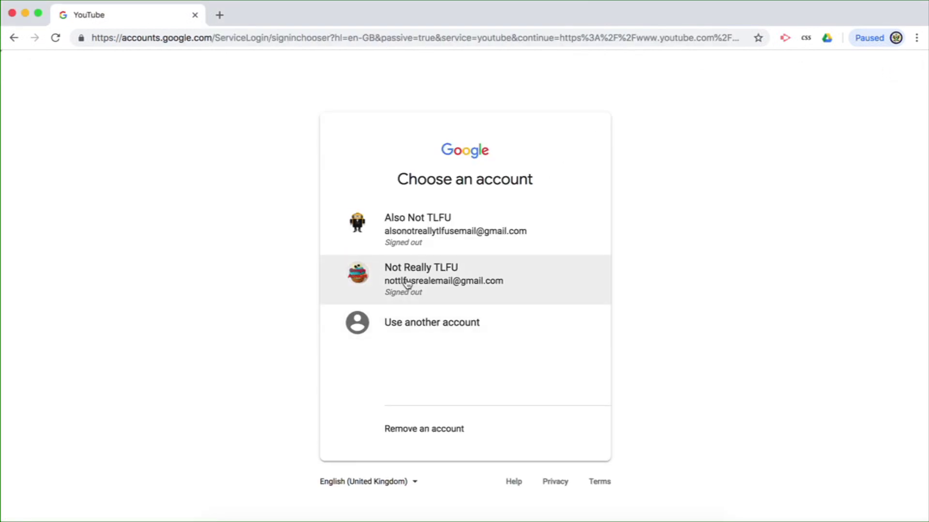
pyautogui.click(406, 282)
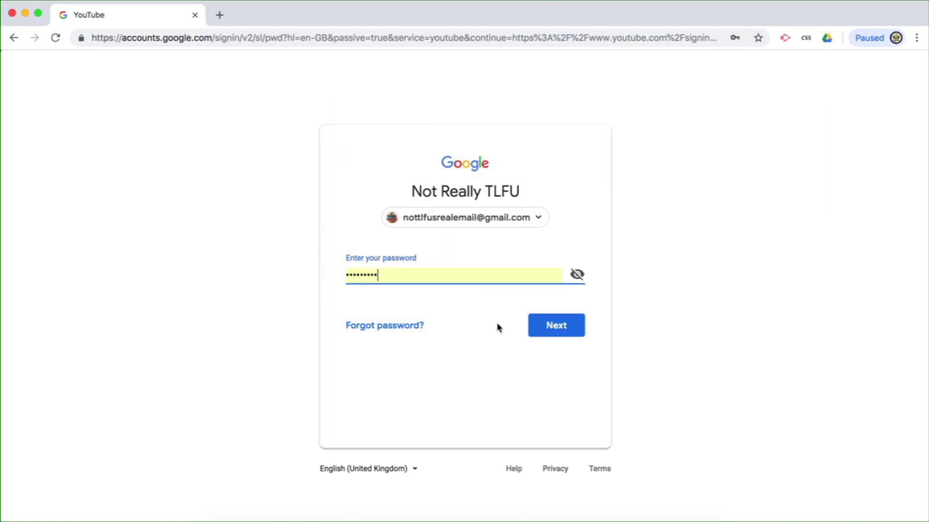
pyautogui.click(556, 328)
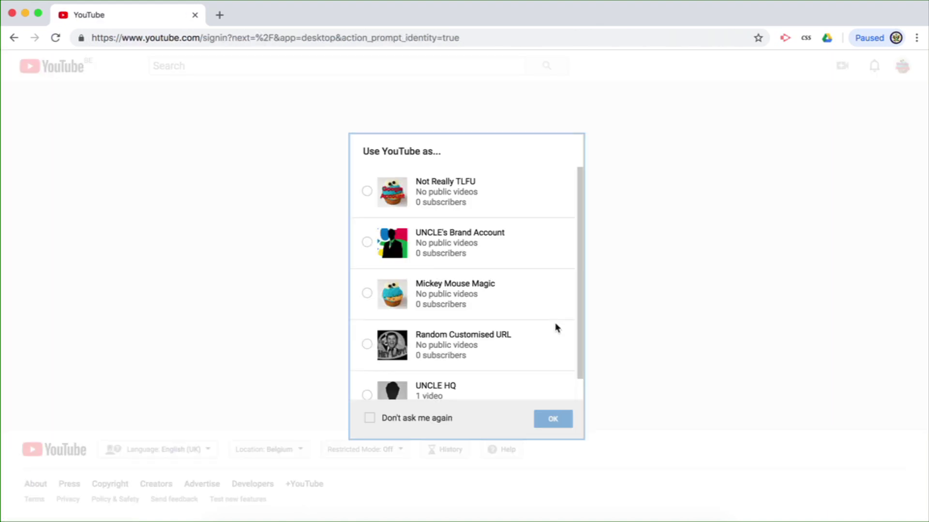
pyautogui.click(369, 193)
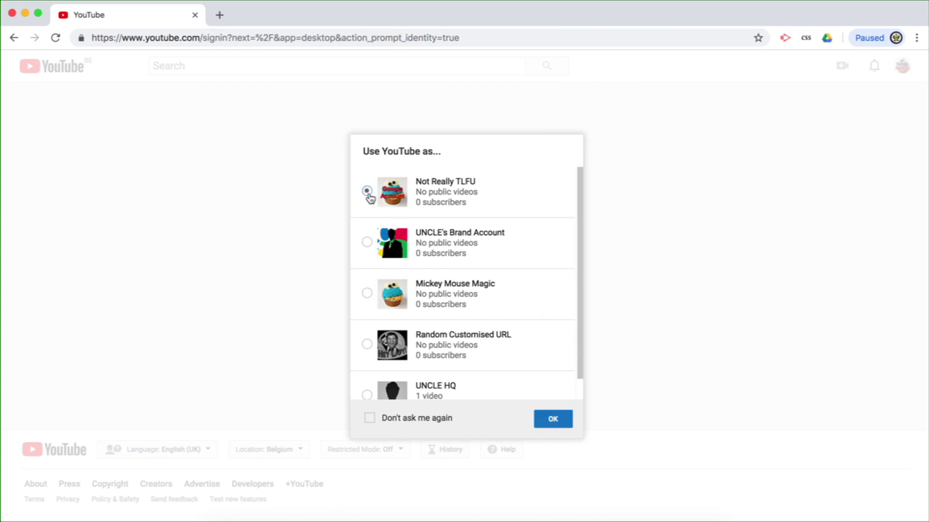
pyautogui.click(549, 421)
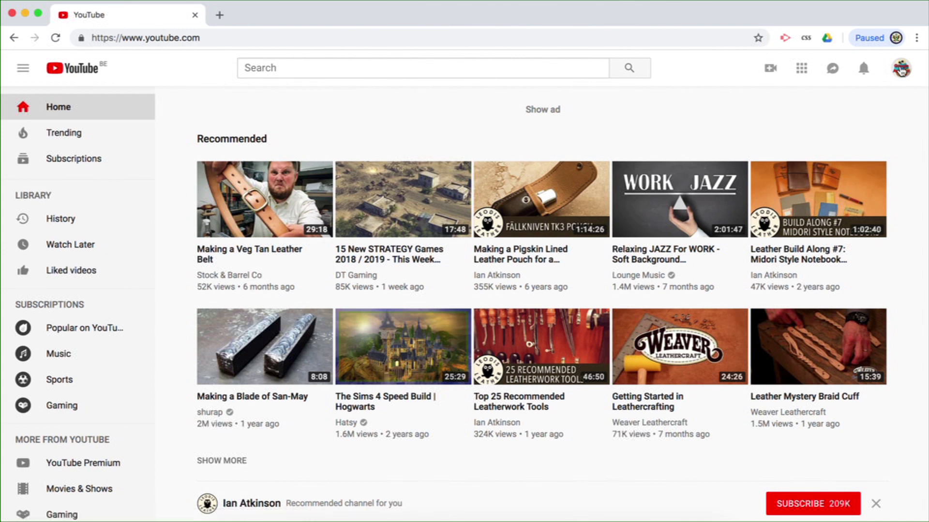
# - Open your own channel's About page, which shows the 28 Jul 2017 join date
pyautogui.click(901, 69)
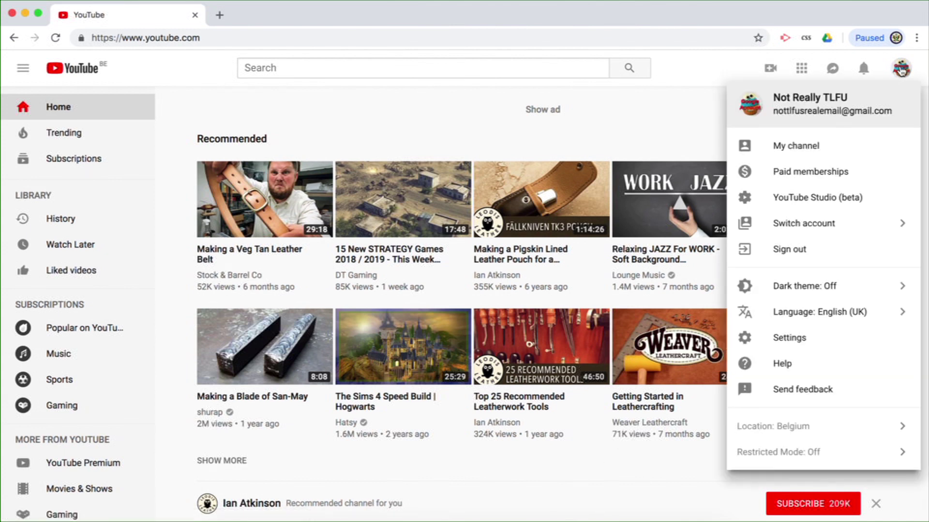
pyautogui.click(781, 147)
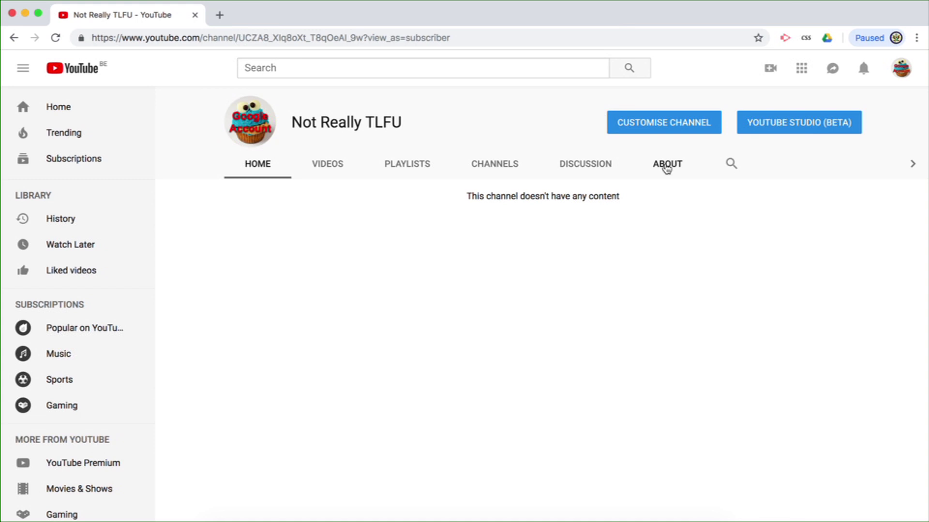
pyautogui.click(667, 166)
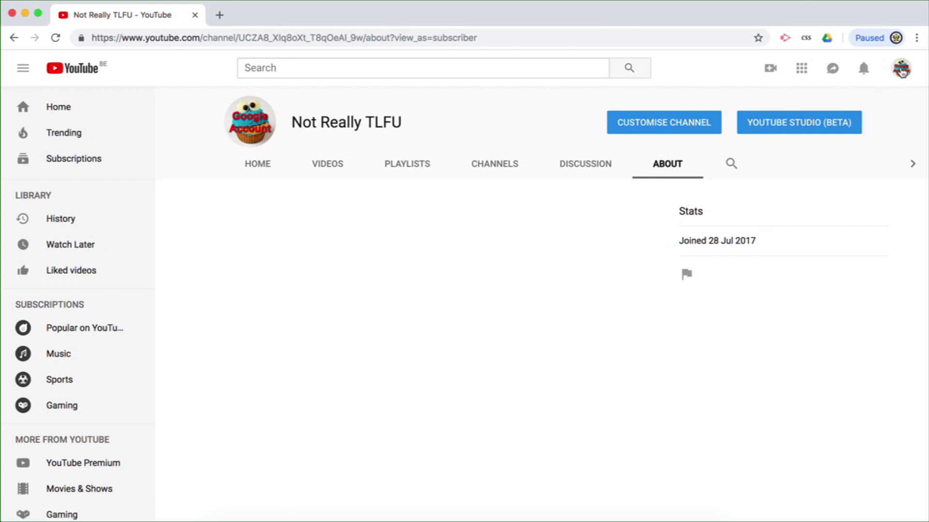
pyautogui.click(902, 71)
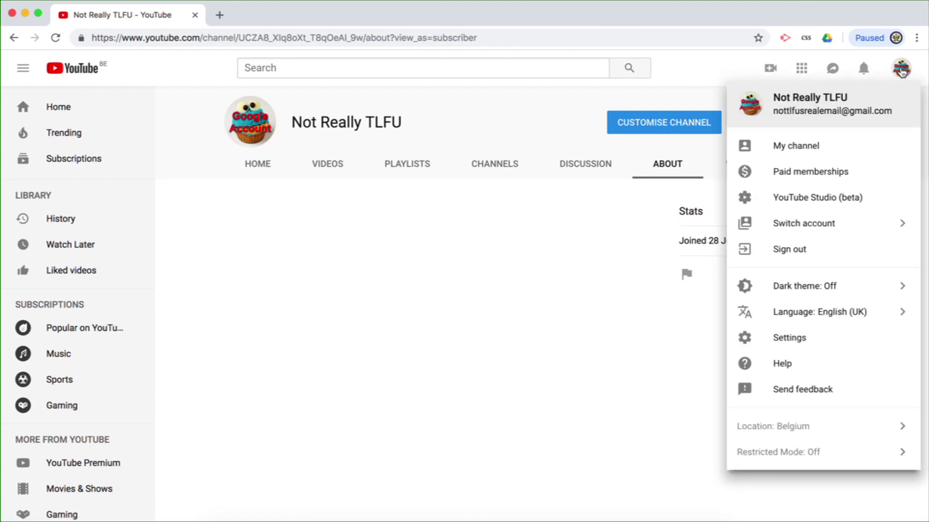
# - From the account's advanced settings, start moving the channel to a Brand Account
pyautogui.click(782, 344)
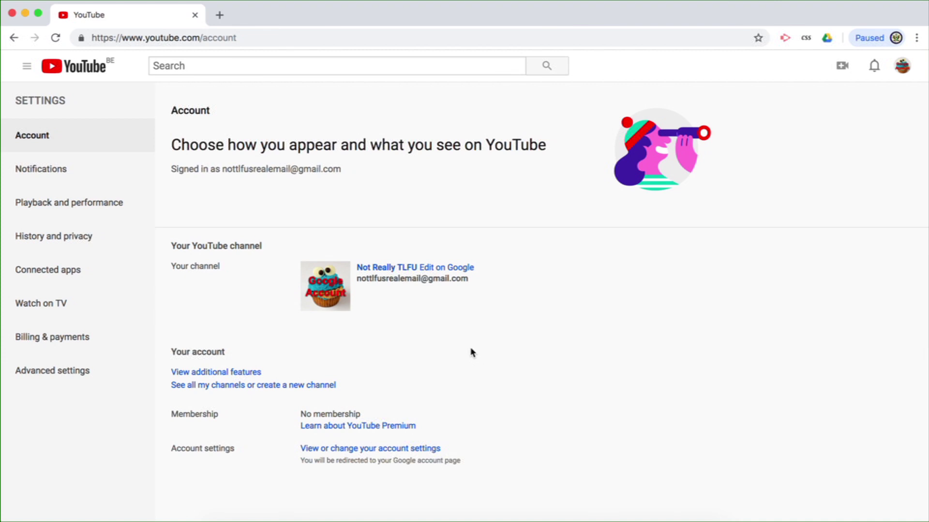
pyautogui.click(48, 376)
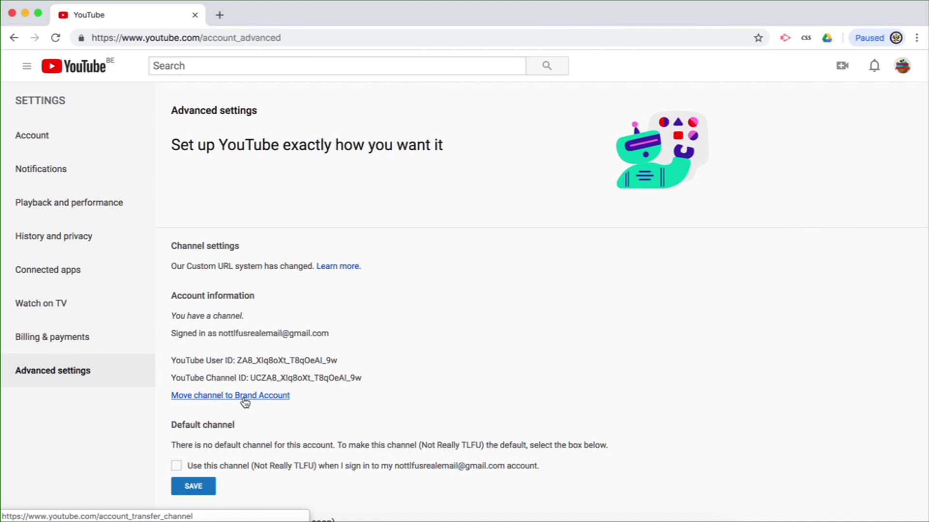
pyautogui.click(214, 397)
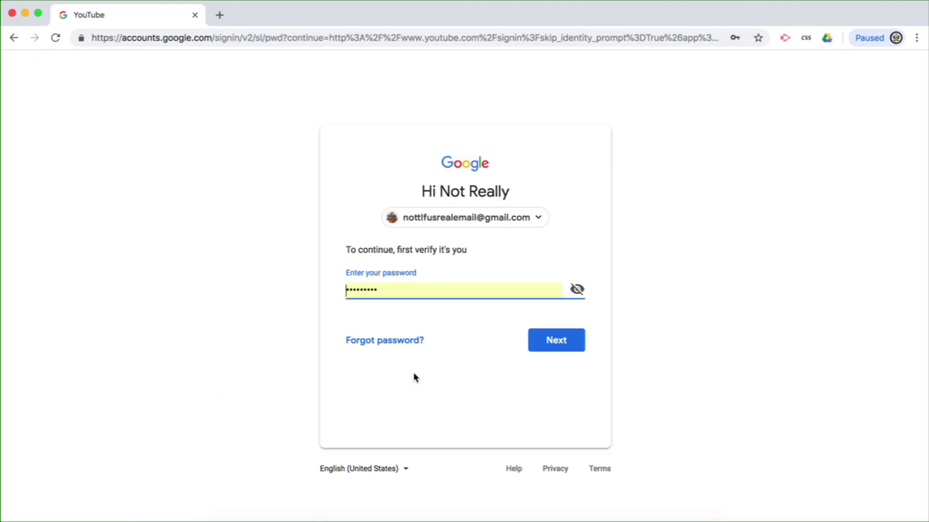
# - Confirm the saved password and review the Brand Accounts the channel can move to
pyautogui.click(558, 343)
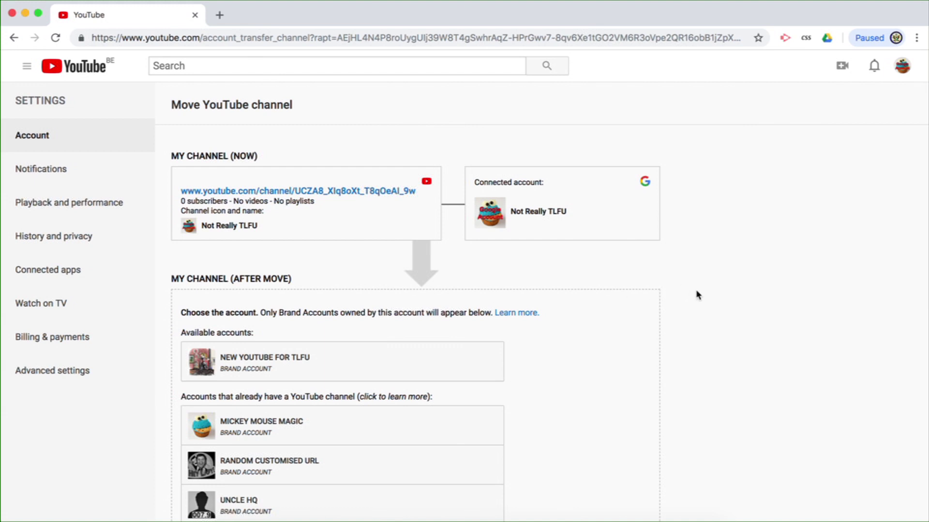
pyautogui.scroll(-1, 677, 317)
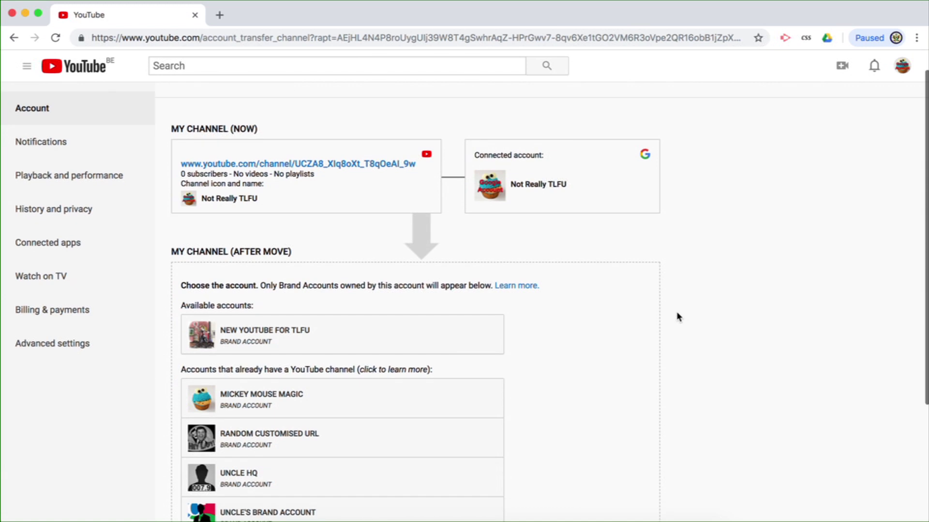
pyautogui.scroll(-2, 521, 402)
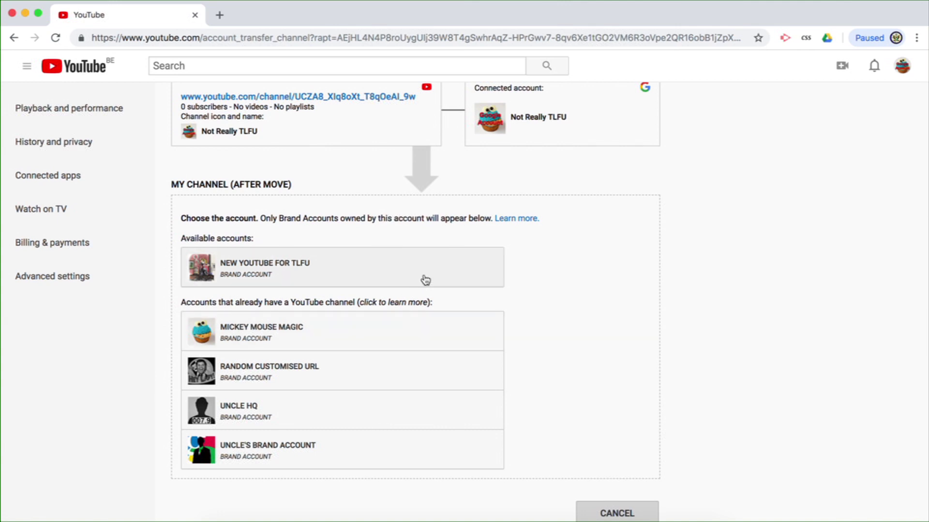
pyautogui.scroll(3, 372, 279)
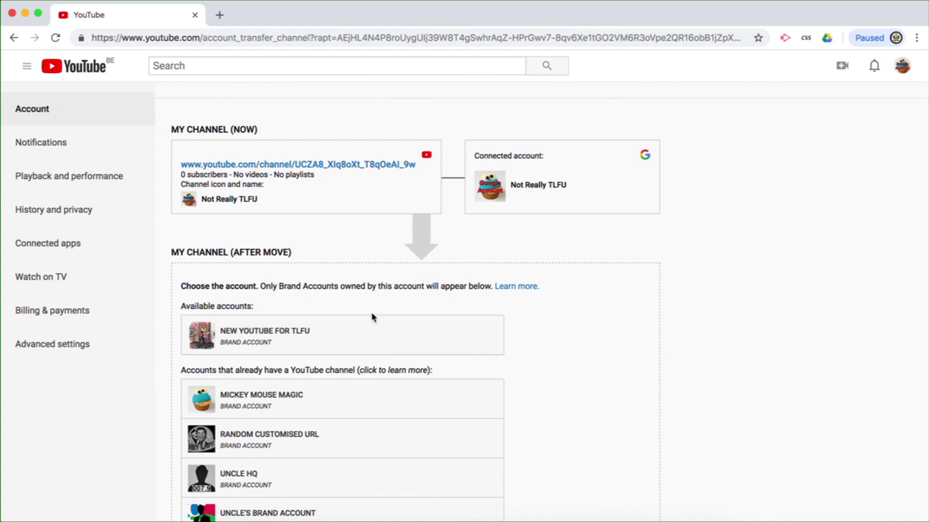
pyautogui.doubleClick(279, 288)
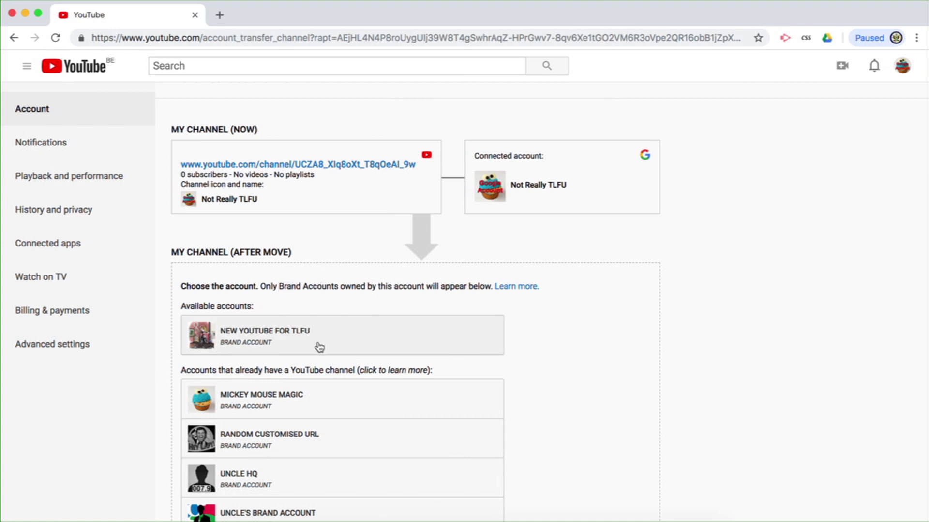
pyautogui.scroll(-1, 320, 347)
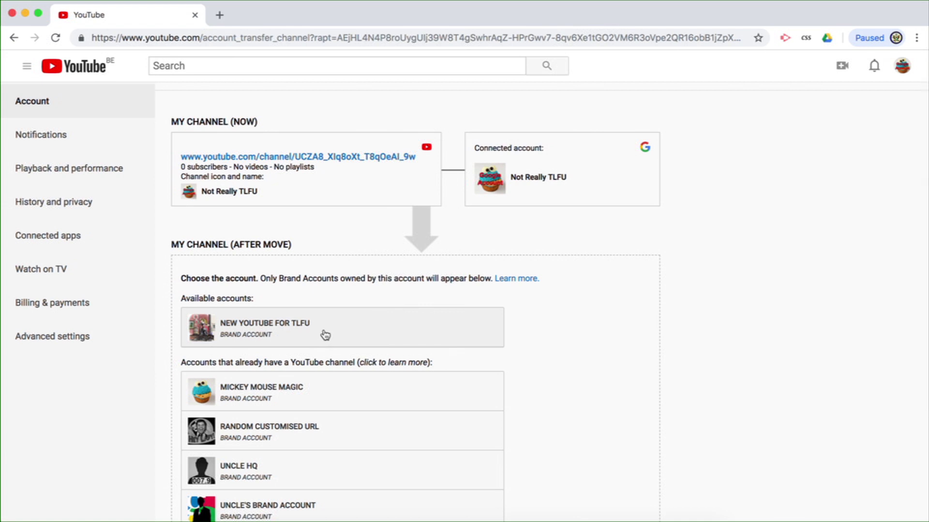
pyautogui.scroll(-2, 312, 344)
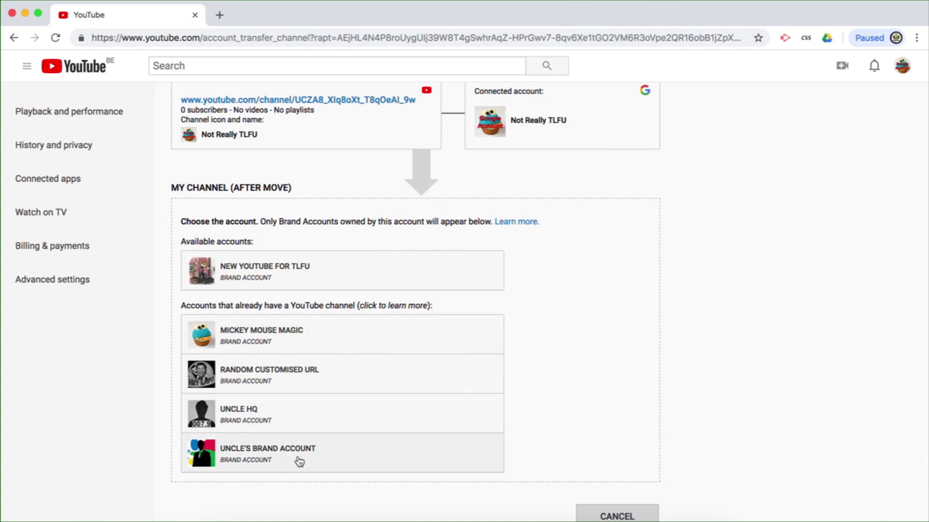
pyautogui.scroll(2, 338, 369)
# - Select New YouTube for TLFU as the destination and check its channel link in a new tab
pyautogui.click(315, 331)
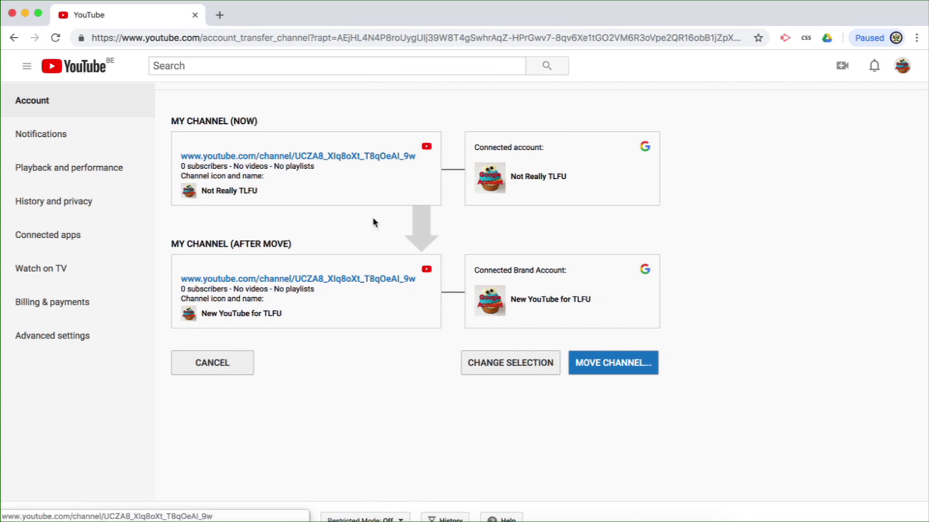
pyautogui.click(342, 157)
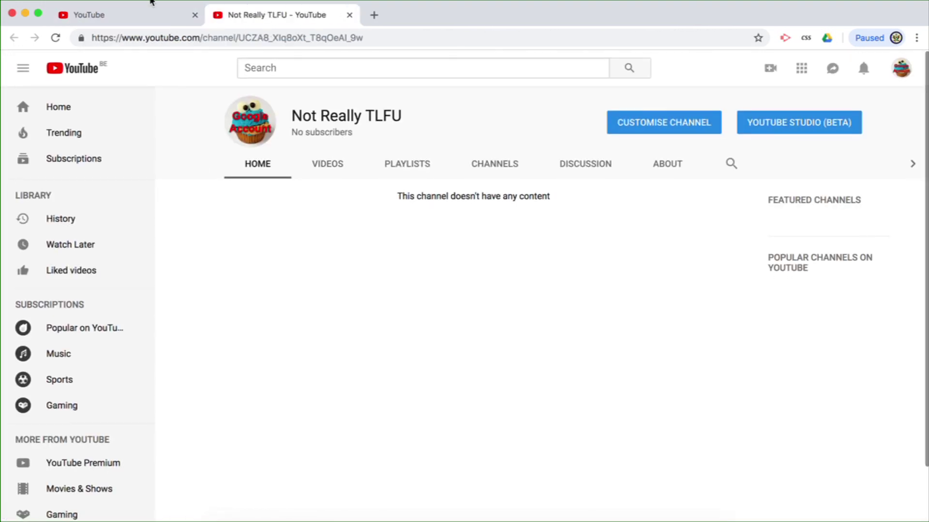
pyautogui.click(135, 17)
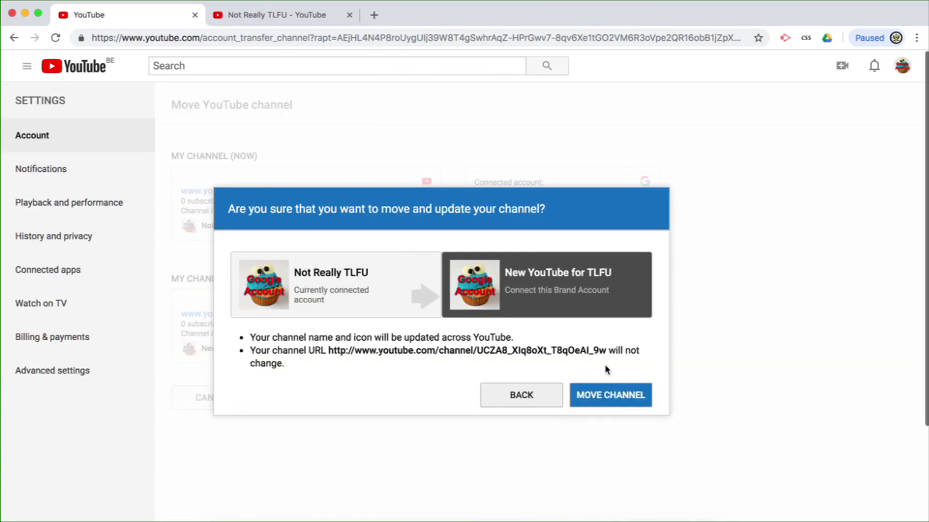
# - Confirm moving and updating the channel into the New YouTube for TLFU Brand Account
pyautogui.click(606, 371)
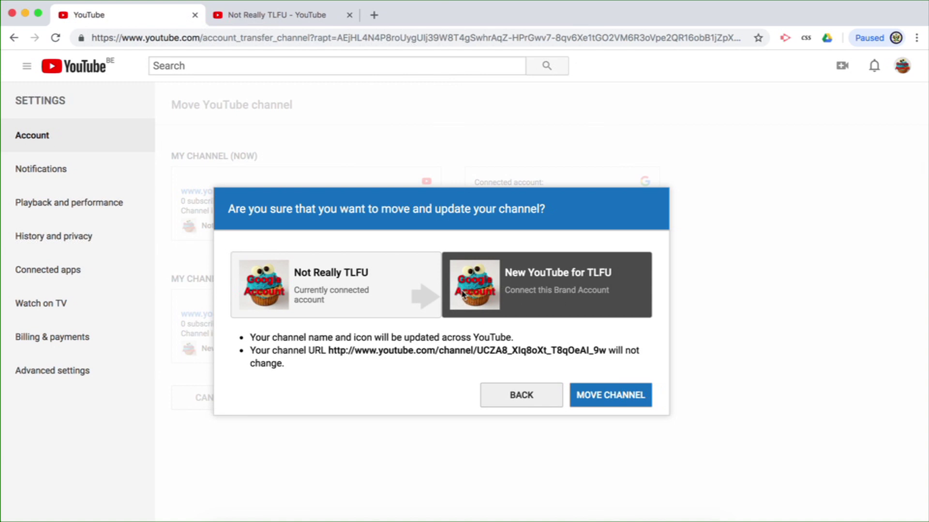
pyautogui.click(613, 401)
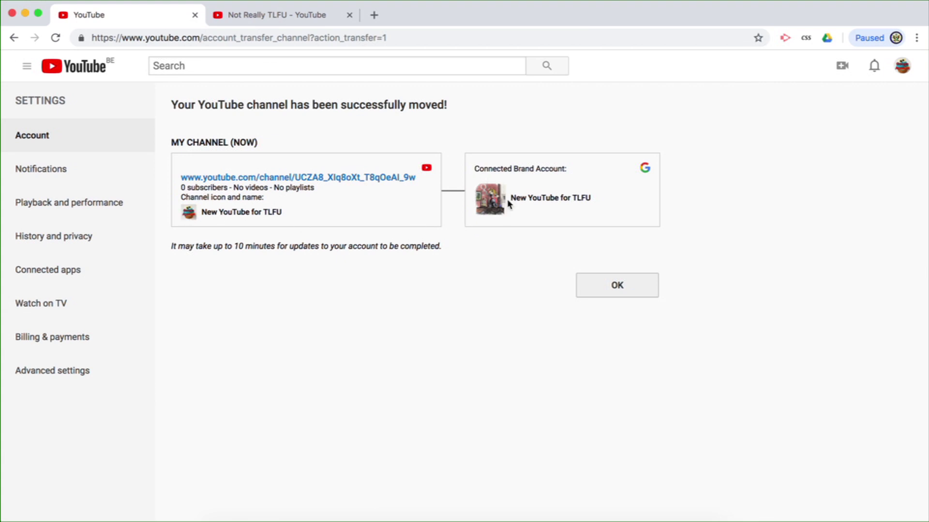
# - Acknowledge the move, then reload the channel tab to see the new name and icon
pyautogui.click(617, 291)
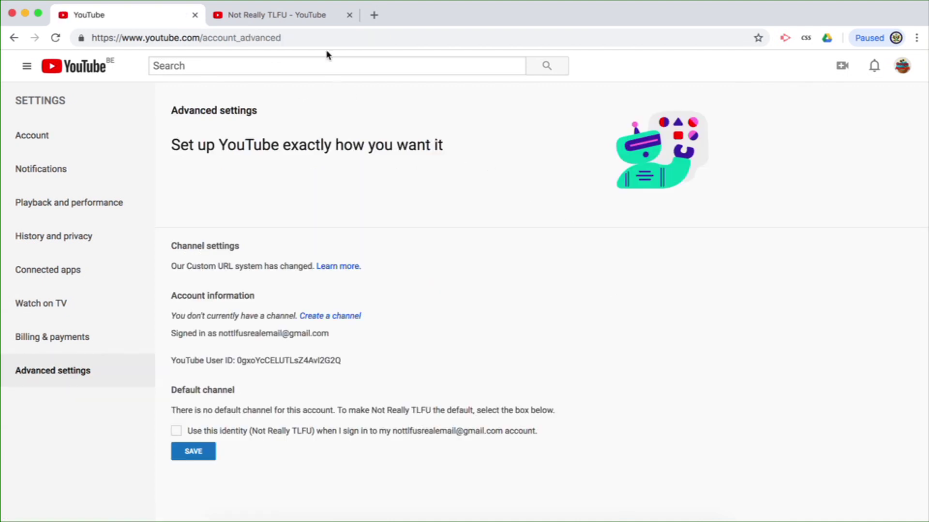
pyautogui.click(307, 14)
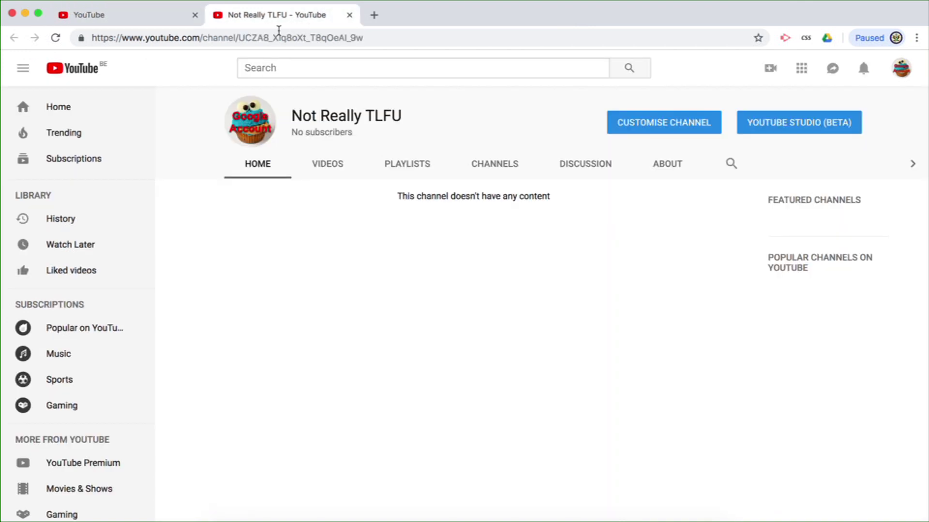
pyautogui.click(56, 39)
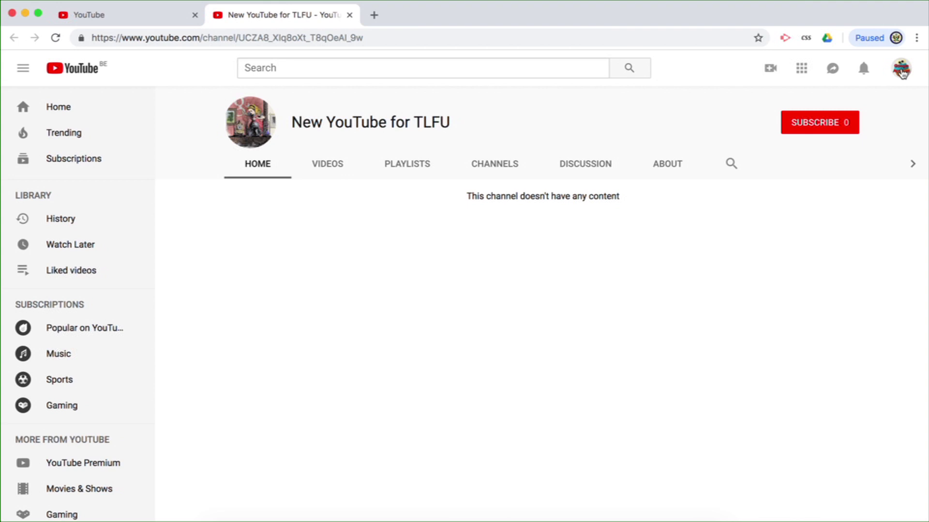
pyautogui.click(903, 74)
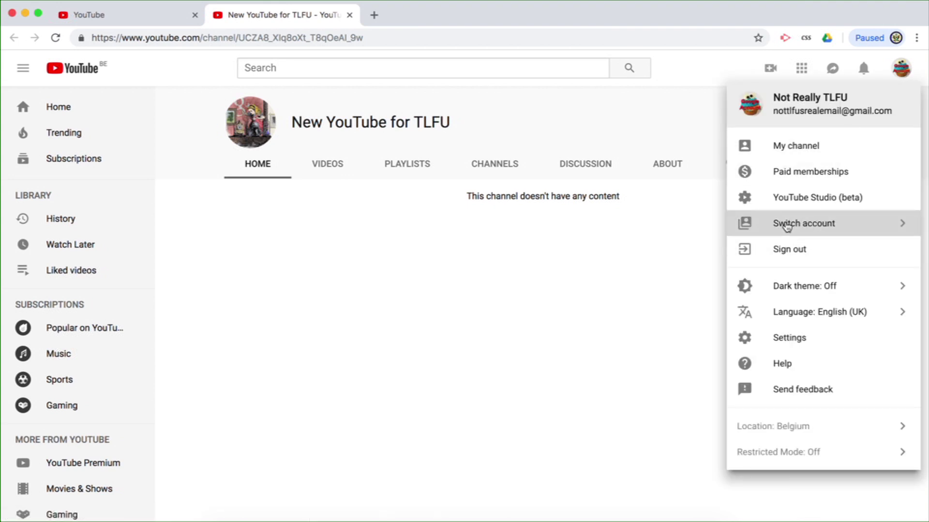
# - Switch the active account to the New YouTube for TLFU channel
pyautogui.click(787, 226)
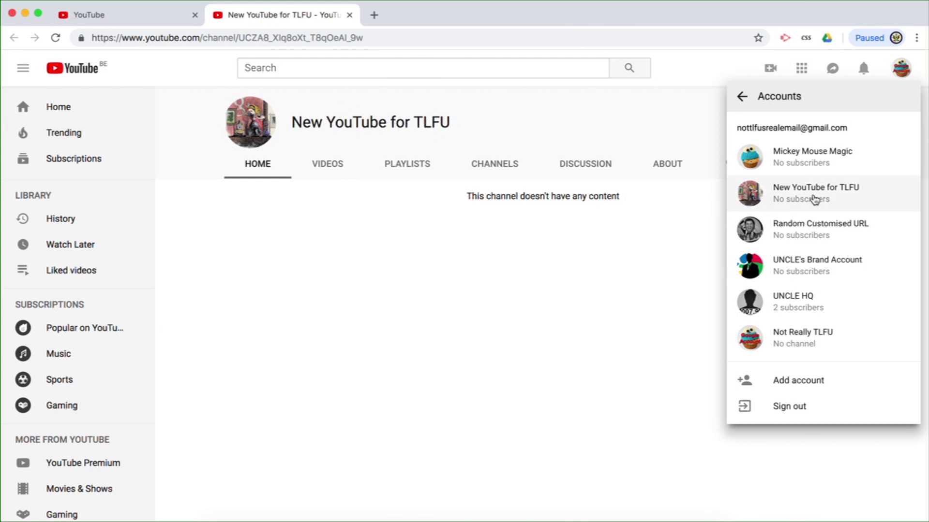
pyautogui.click(815, 199)
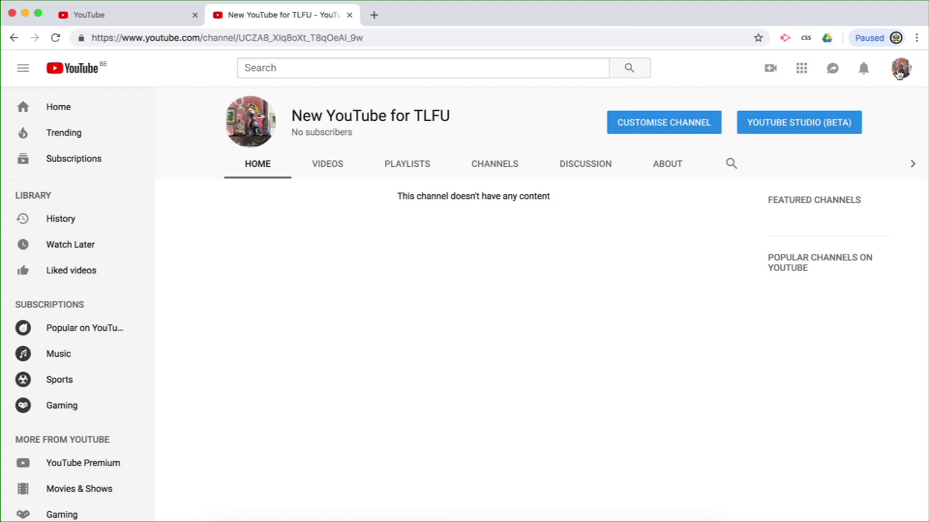
# - From the New YouTube for TLFU account settings, go to Add or remove managers
pyautogui.click(902, 71)
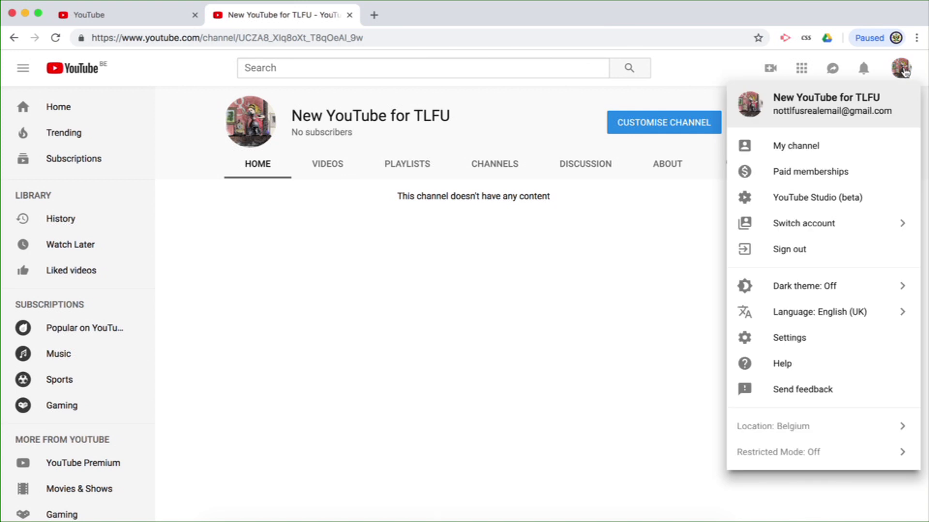
pyautogui.click(781, 342)
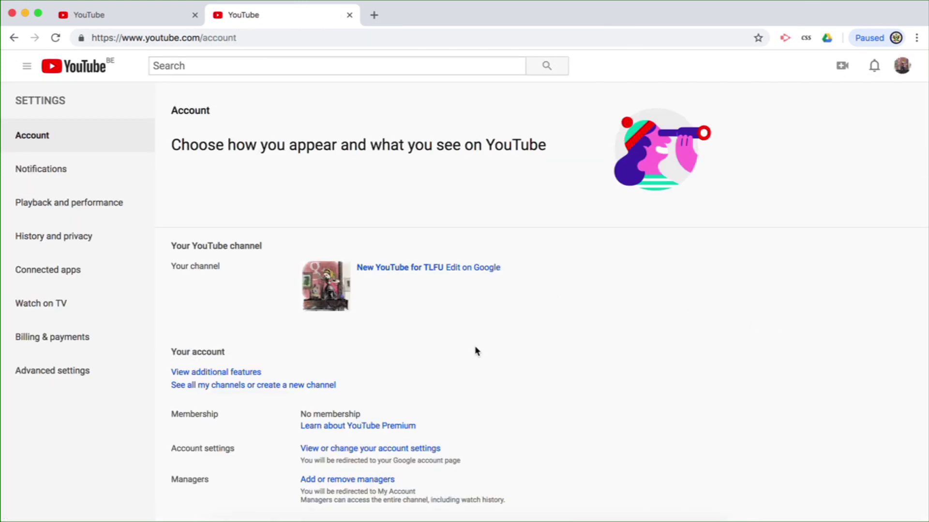
pyautogui.scroll(-2, 472, 398)
pyautogui.click(342, 405)
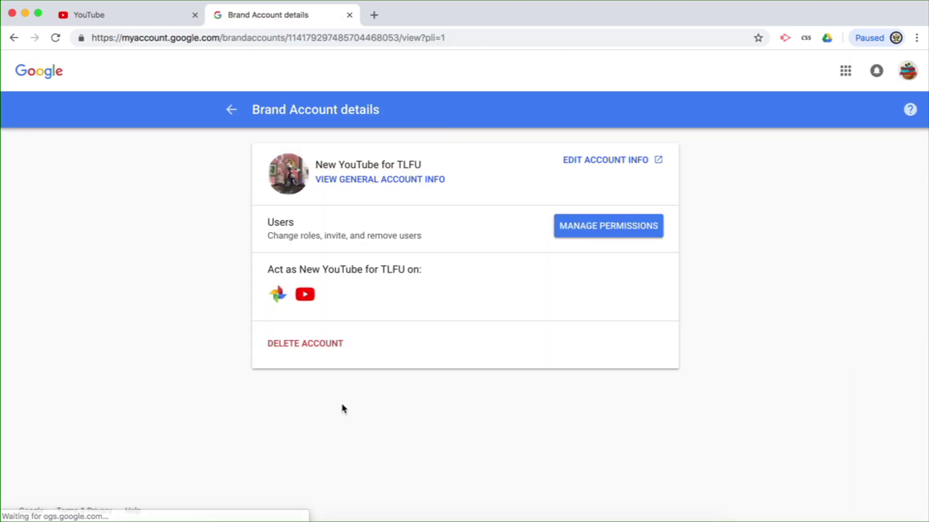
# - Invite the second Google account's e-mail as an Owner of the Brand Account
pyautogui.click(601, 229)
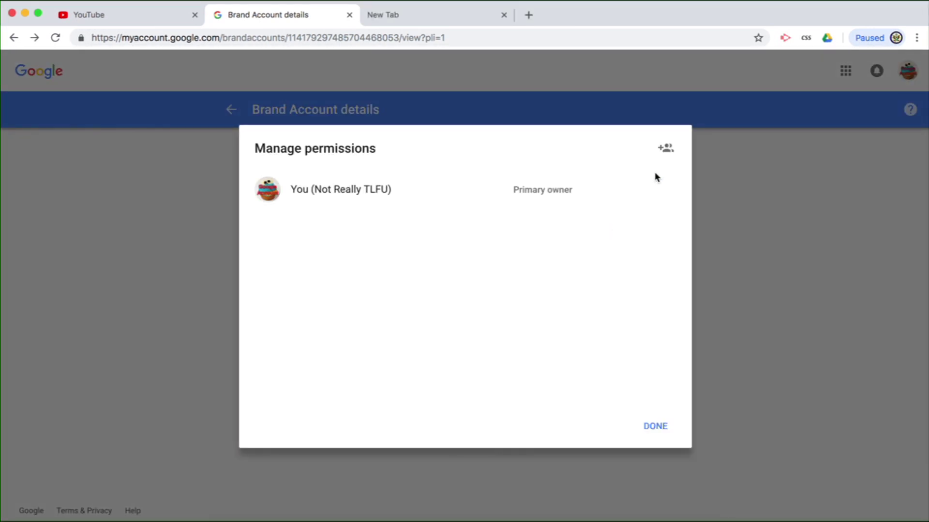
pyautogui.click(666, 149)
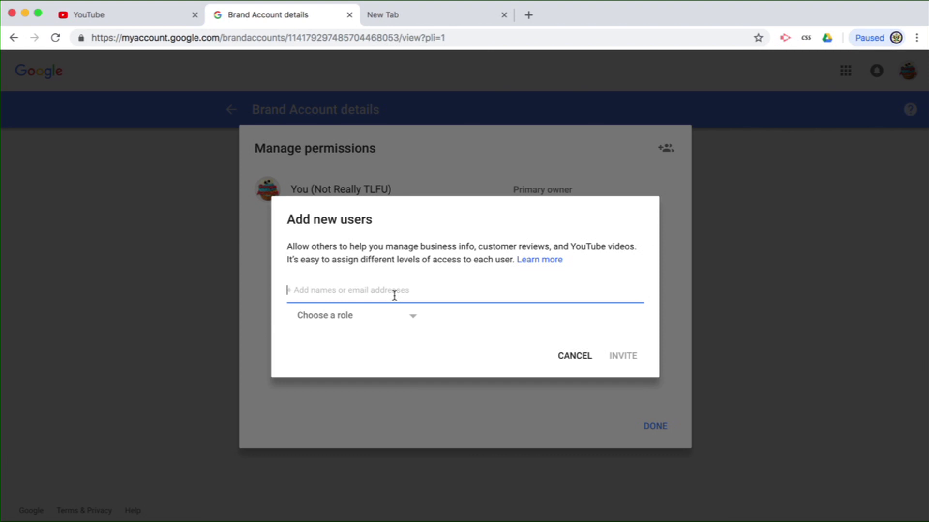
pyautogui.press('super+v')
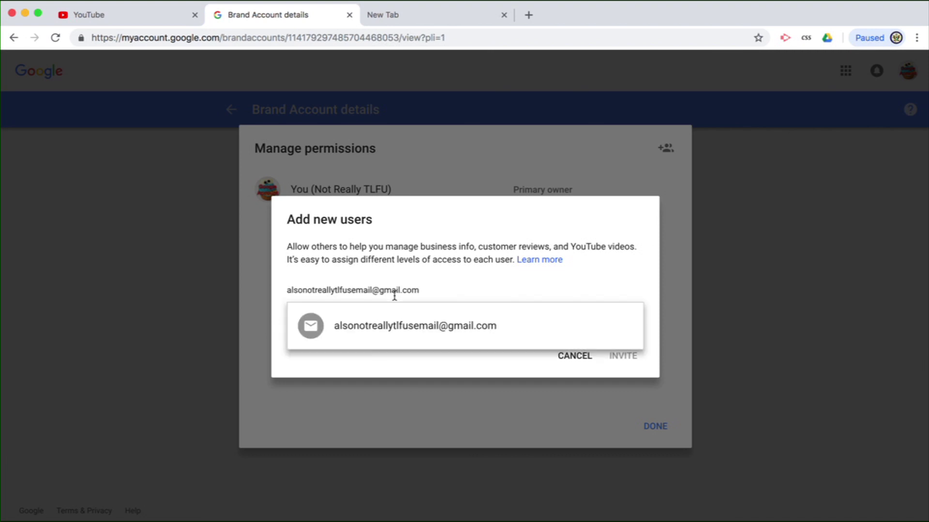
pyautogui.click(393, 328)
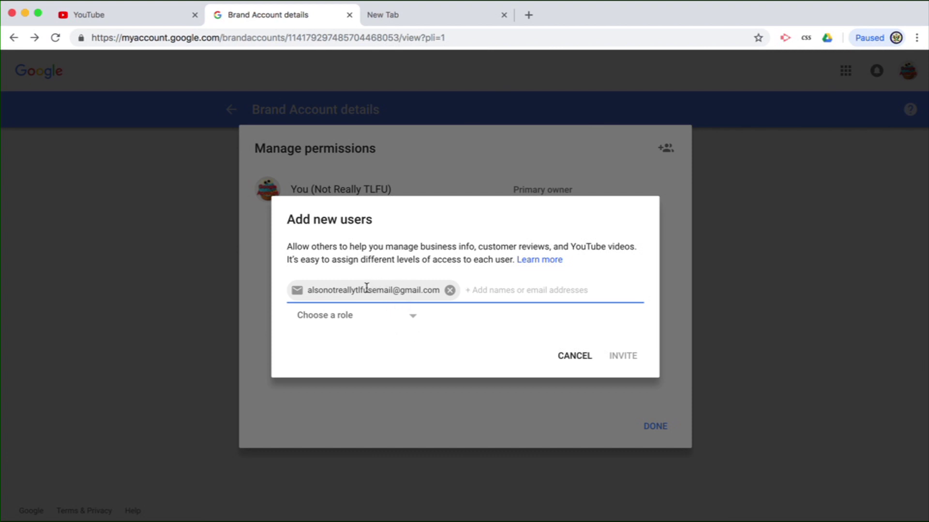
pyautogui.click(413, 319)
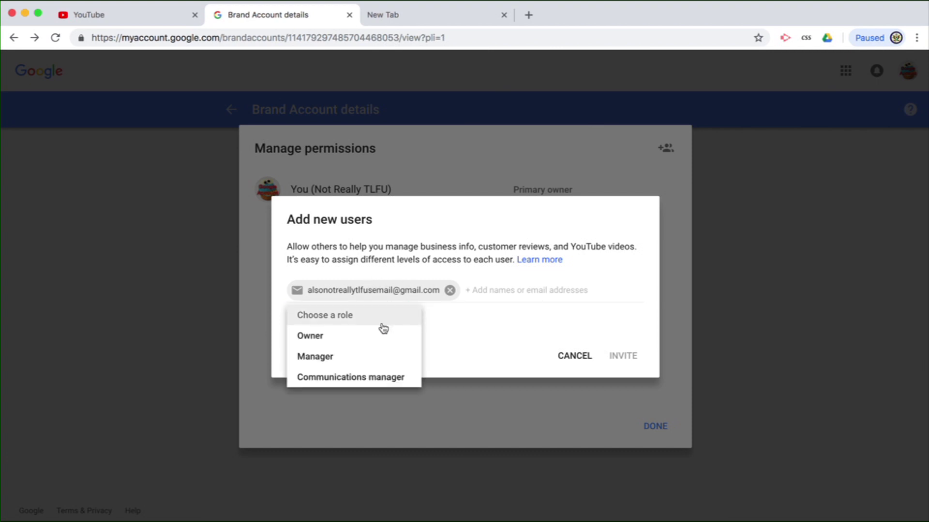
pyautogui.click(305, 338)
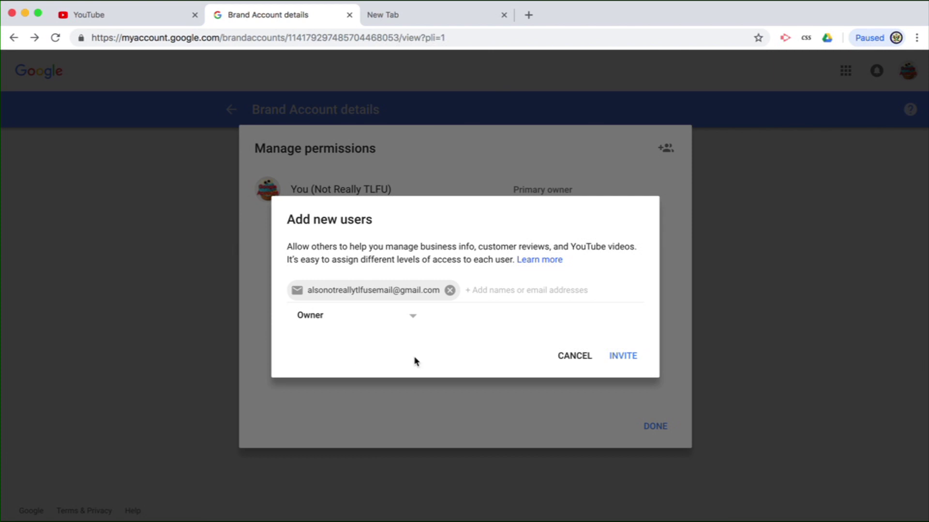
pyautogui.click(621, 358)
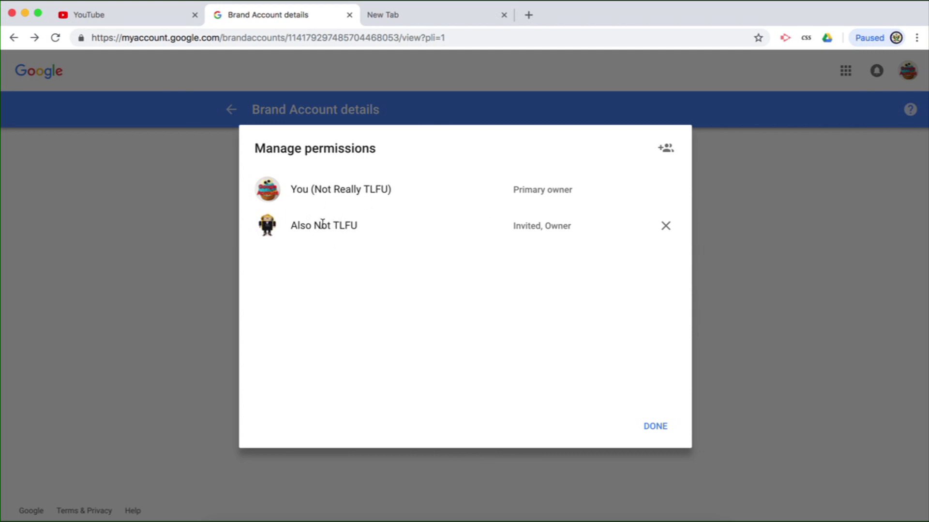
pyautogui.click(655, 427)
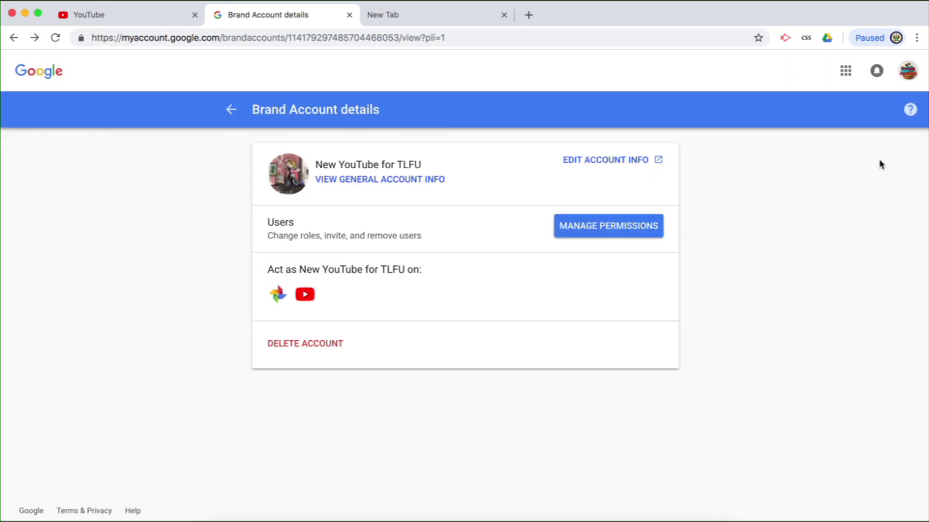
# - Switch Google Account to the signed-out second account, signing in with its password
pyautogui.click(907, 71)
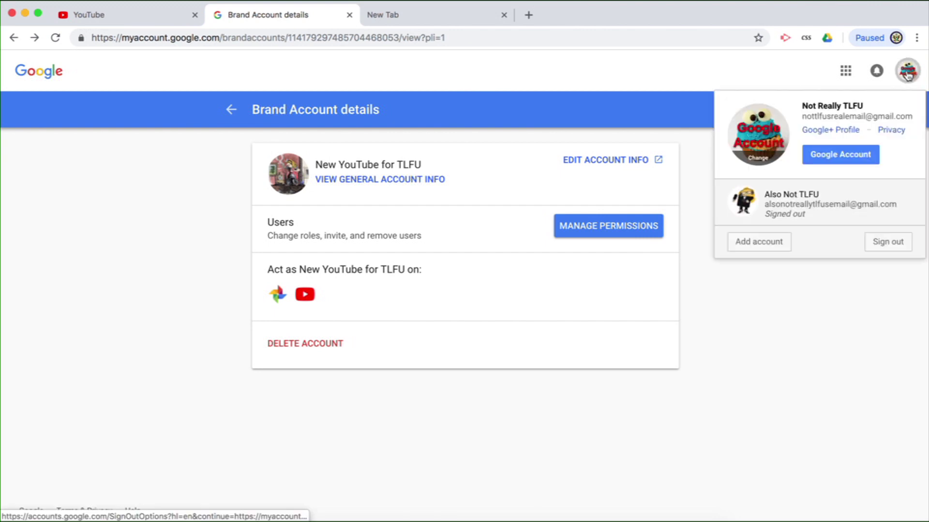
pyautogui.click(829, 214)
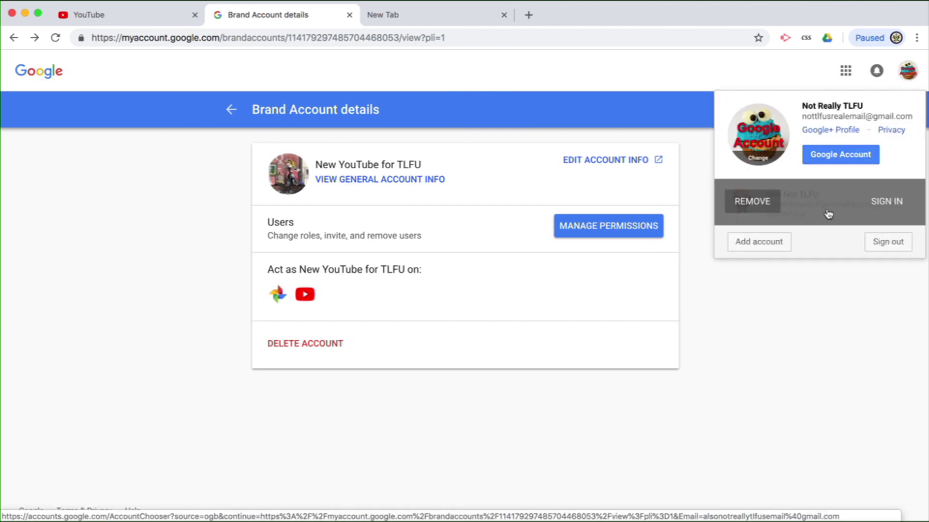
pyautogui.click(879, 203)
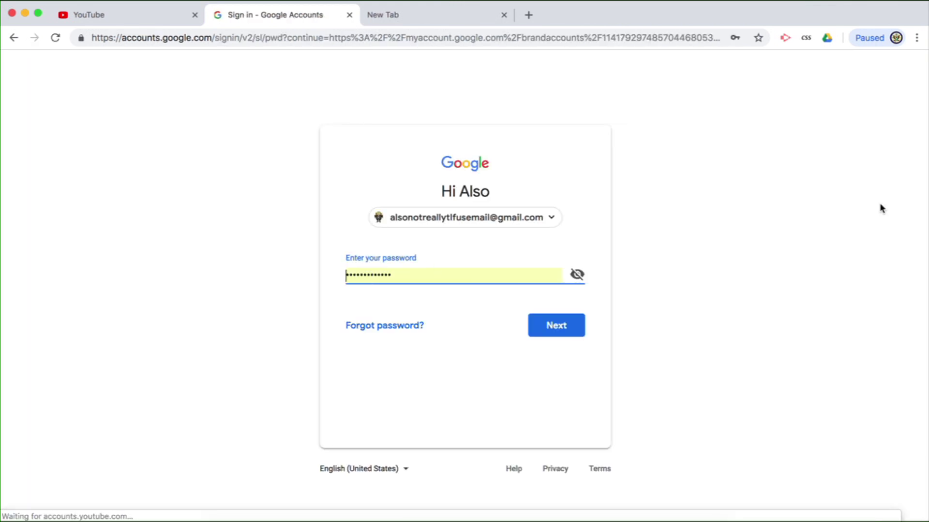
pyautogui.click(553, 329)
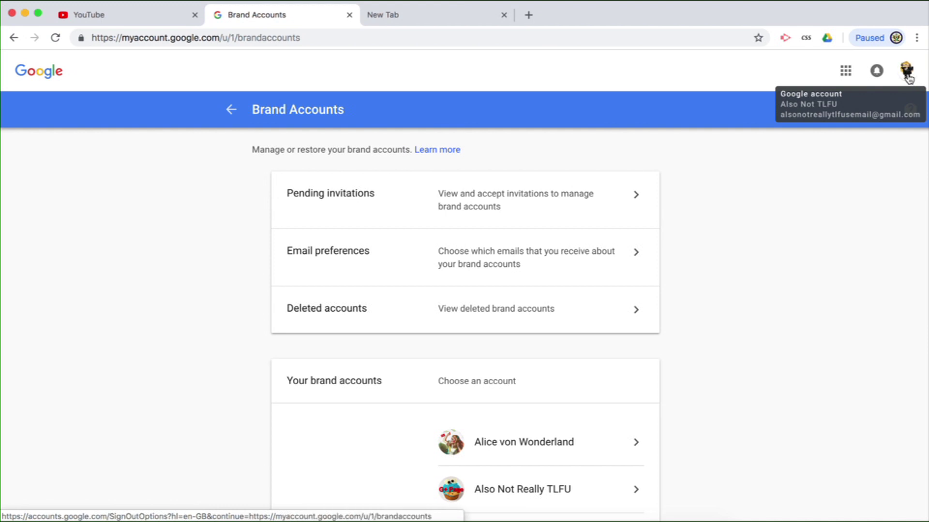
# - Accept the pending invitation to become an owner of the New YouTube for TLFU Brand Account
pyautogui.click(400, 205)
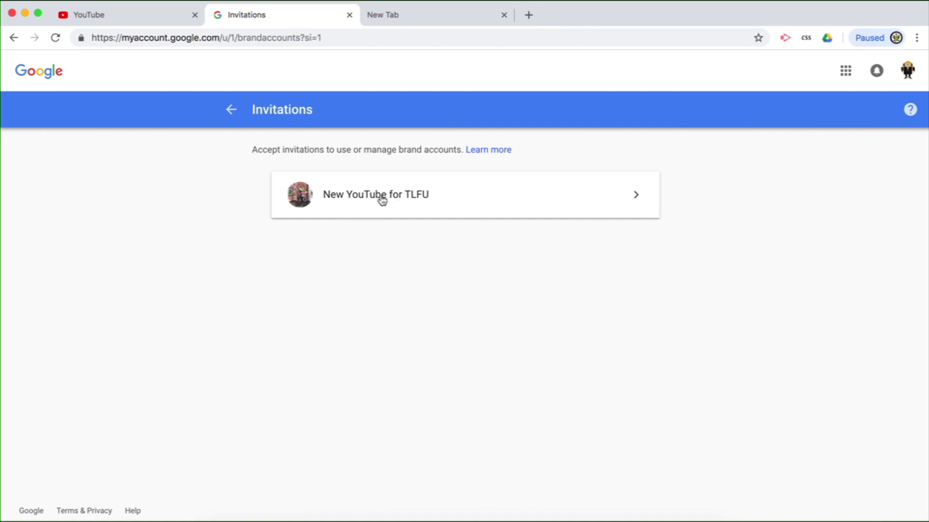
pyautogui.click(479, 203)
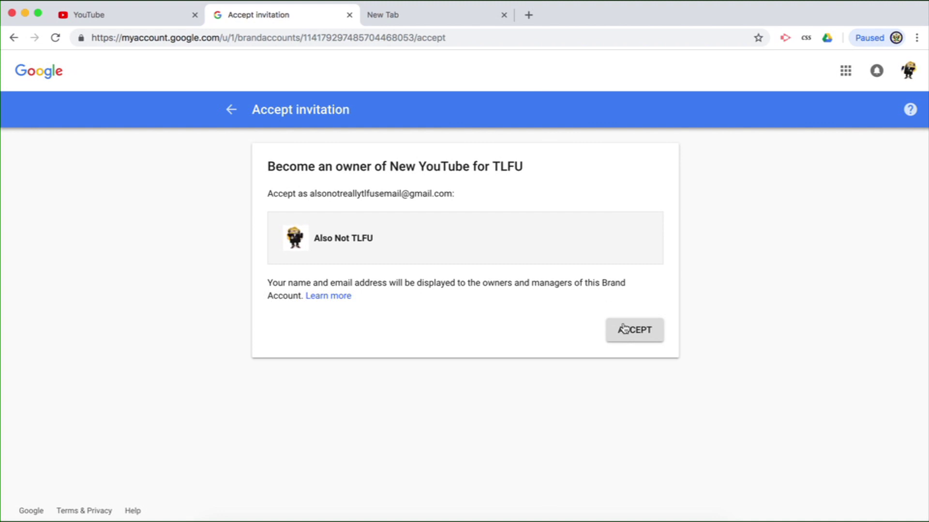
pyautogui.click(641, 339)
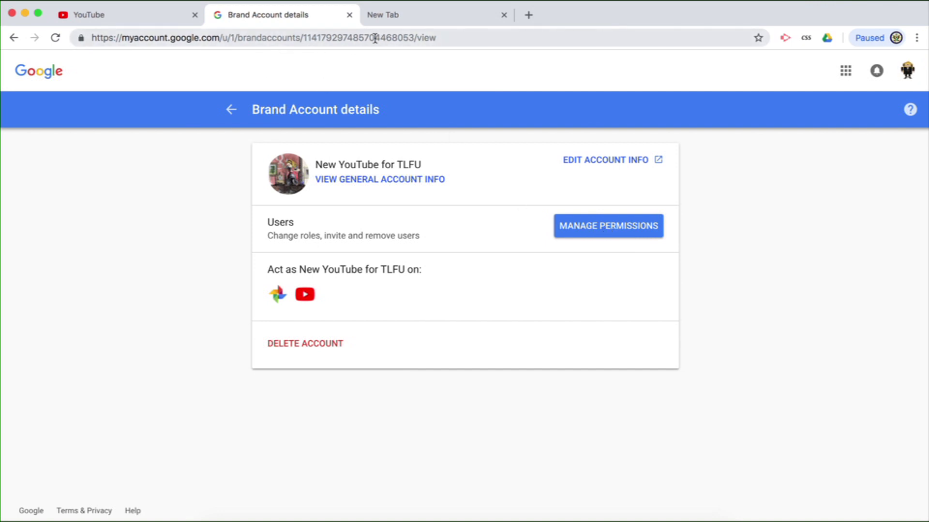
# - Request a Primary owner transfer to the second account, then confirm its role still reads Owner
pyautogui.click(611, 232)
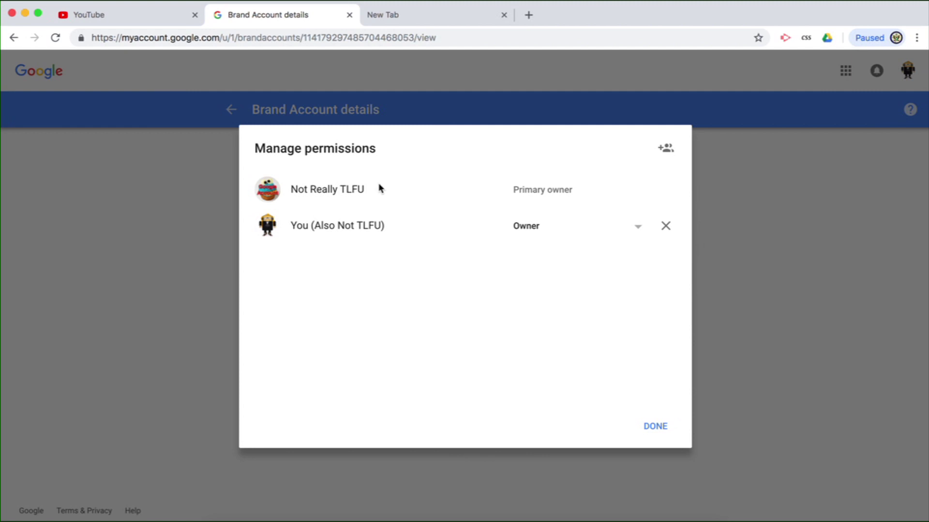
pyautogui.doubleClick(561, 189)
pyautogui.click(485, 183)
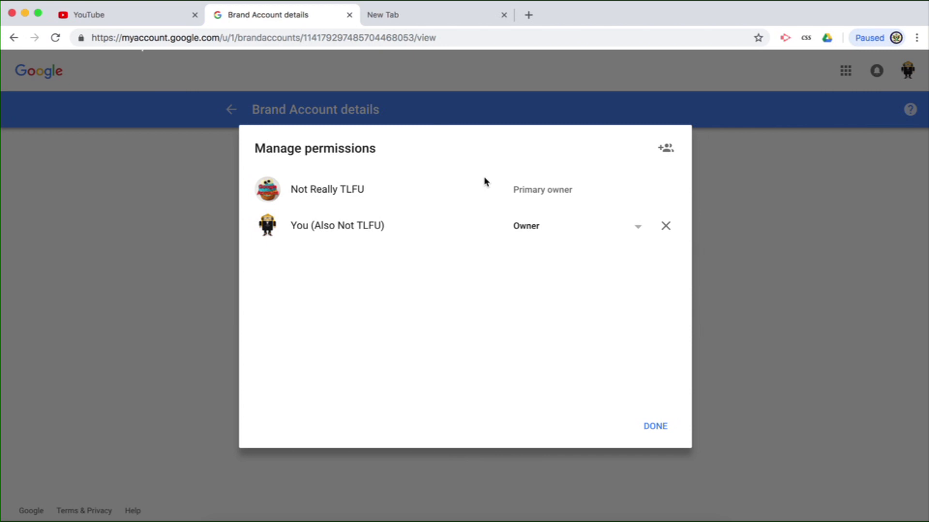
pyautogui.click(524, 232)
pyautogui.click(524, 208)
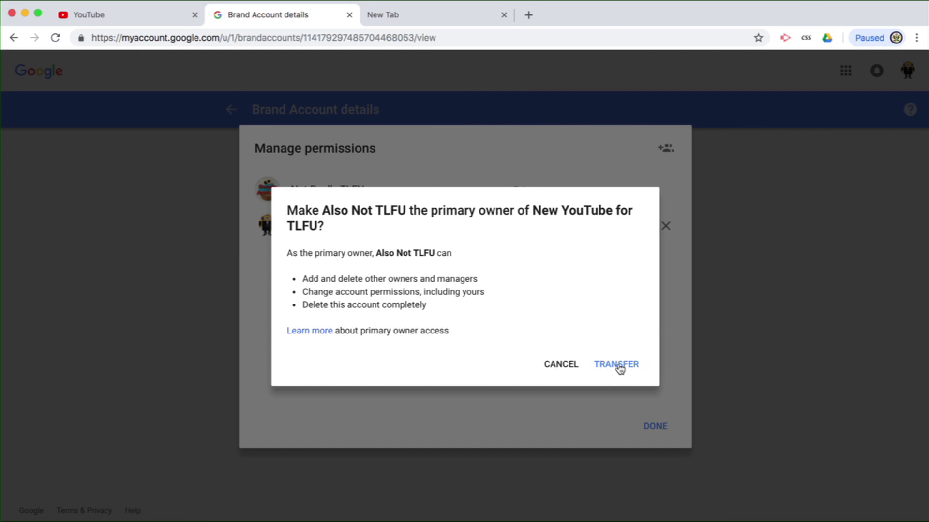
pyautogui.click(619, 365)
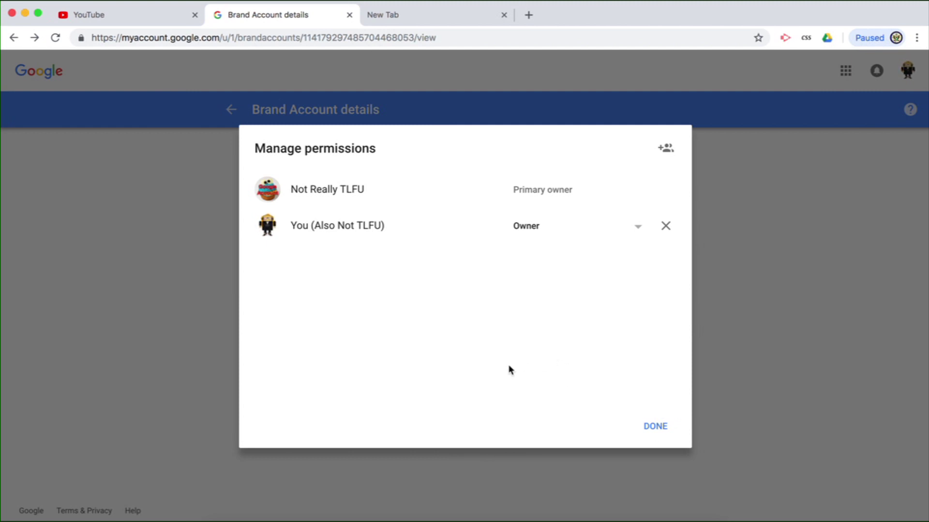
pyautogui.click(636, 231)
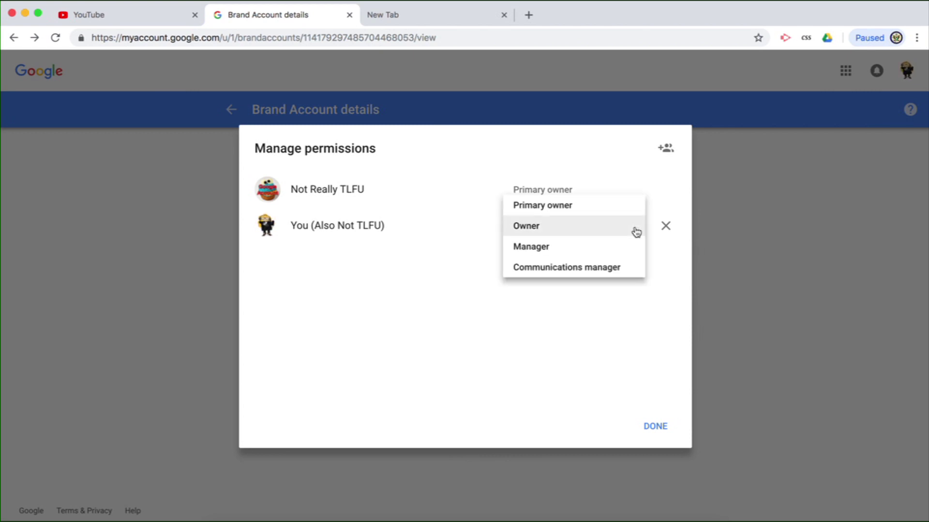
pyautogui.click(425, 251)
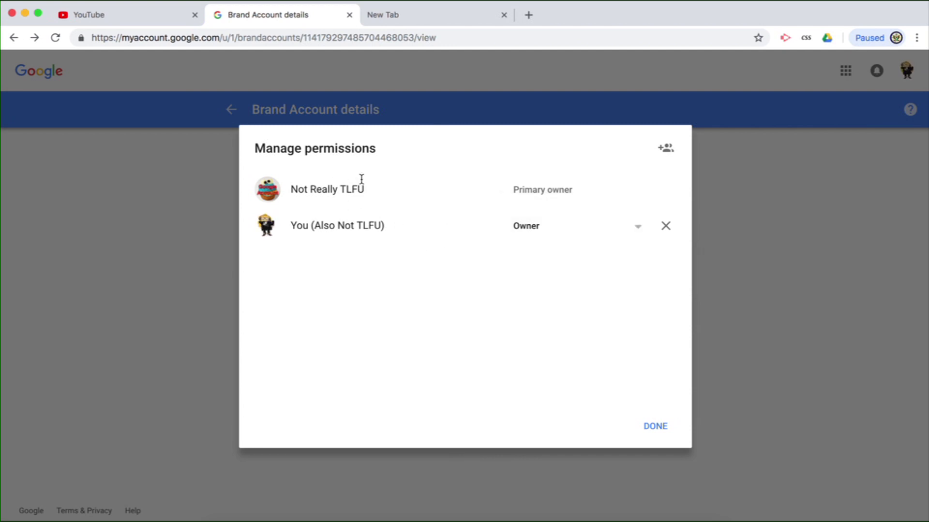